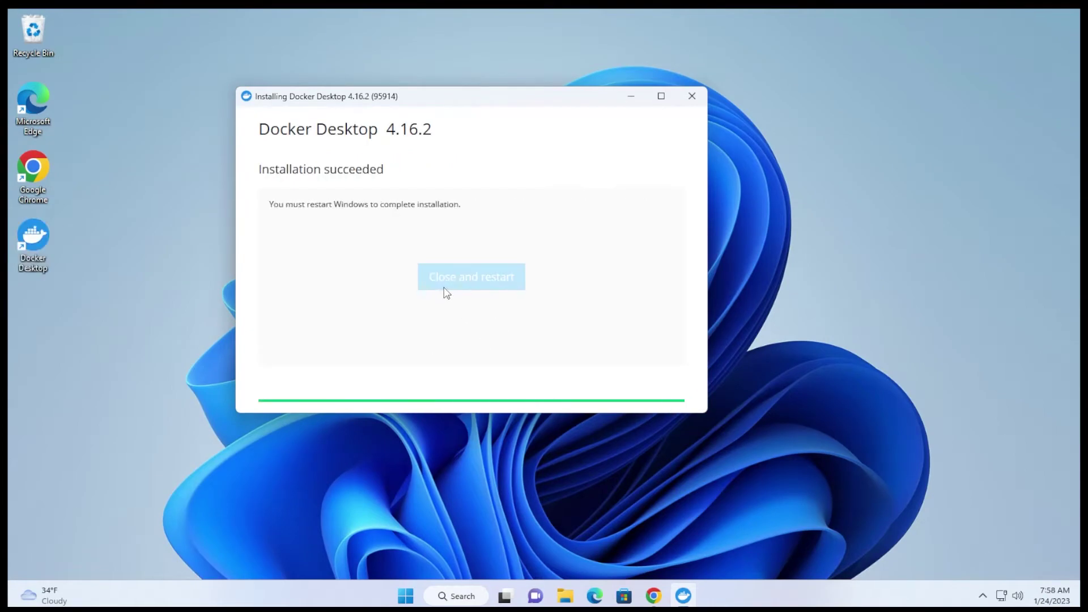
Finish the Docker Desktop 4.16.2 install with a restart and accept the subscription service agreement
left_click(478, 282)
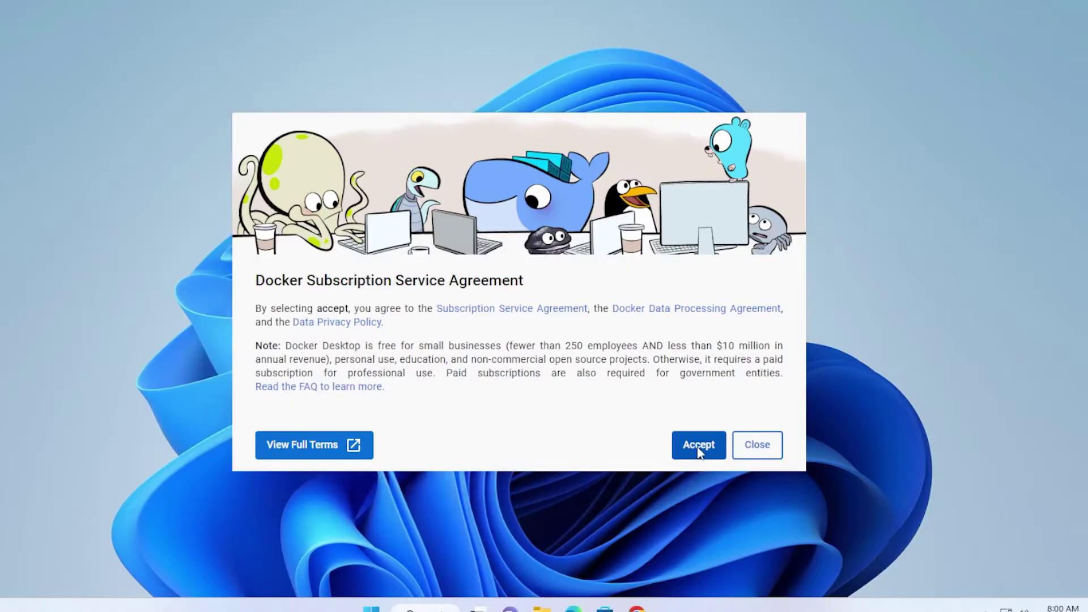
left_click(698, 446)
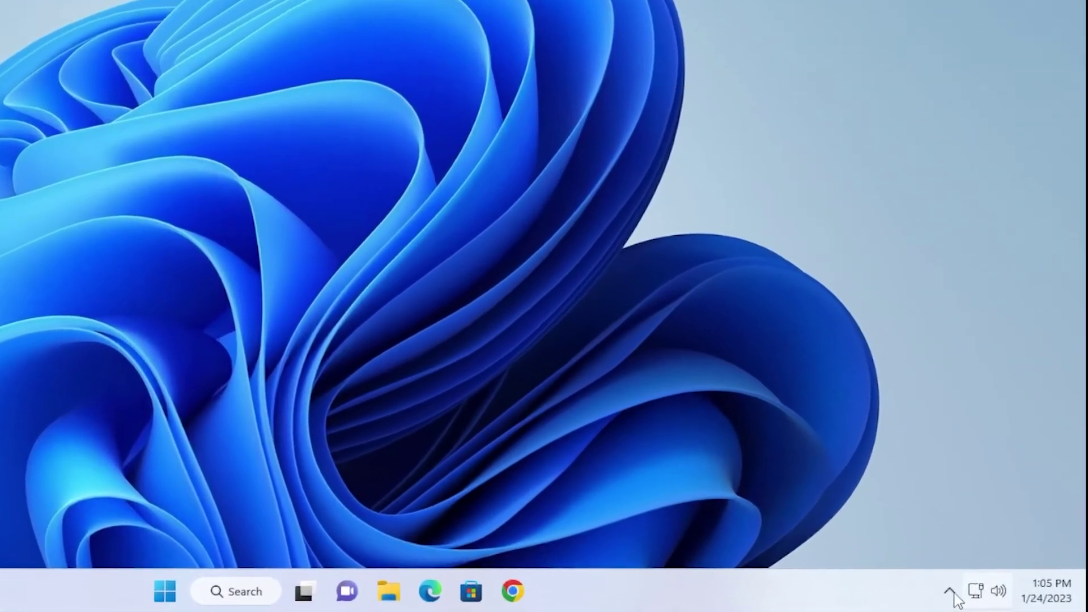
Quit Docker Desktop from its icon in the hidden notification area
left_click(989, 595)
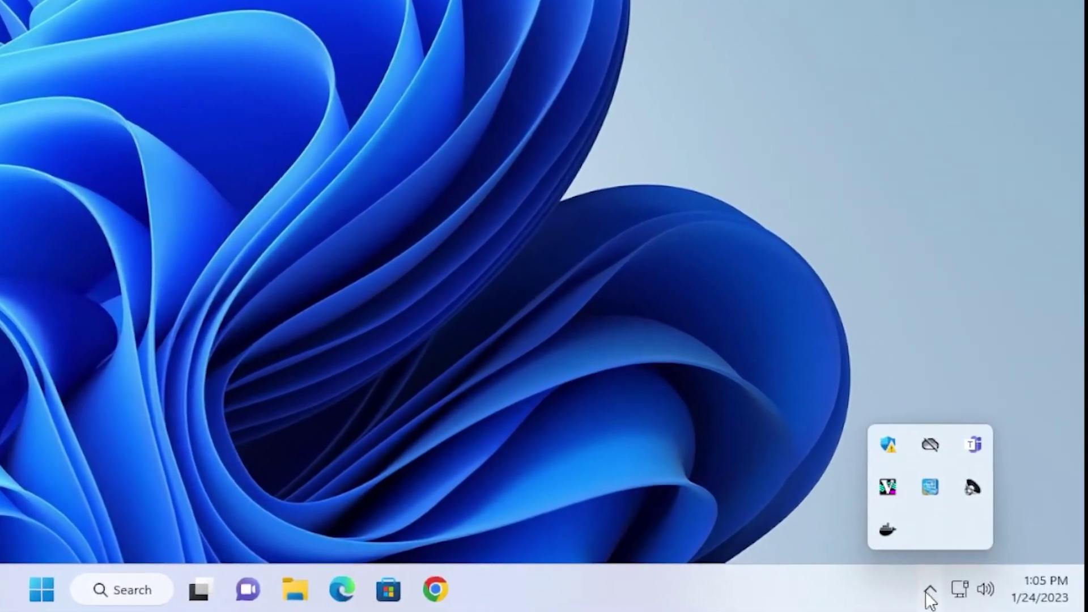
right_click(890, 535)
left_click(846, 526)
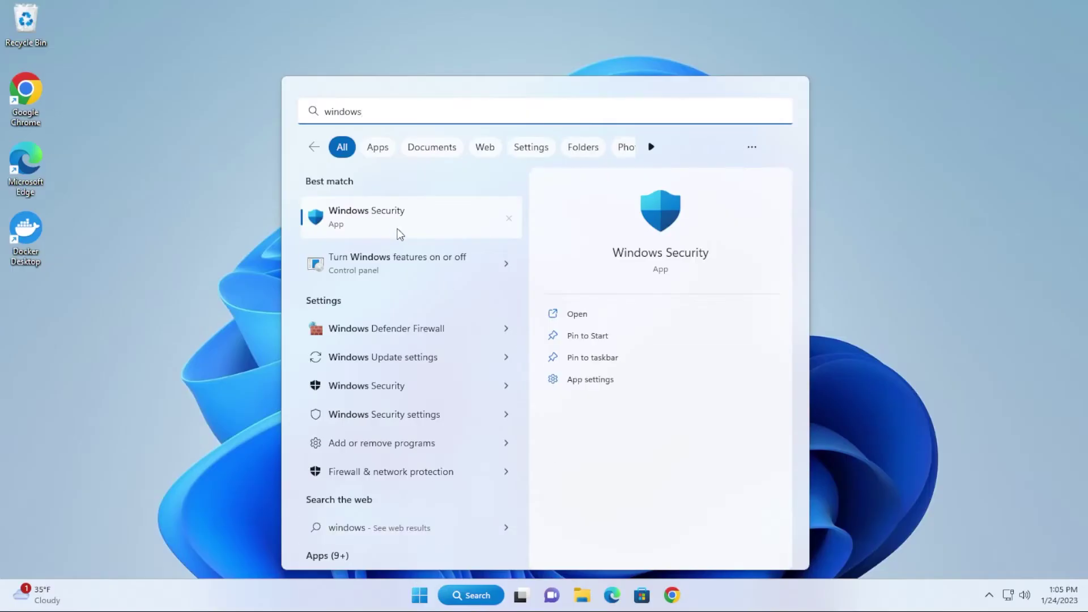
Open Windows Security's App & browser control exploit protection settings and show the Program settings list
left_click(350, 299)
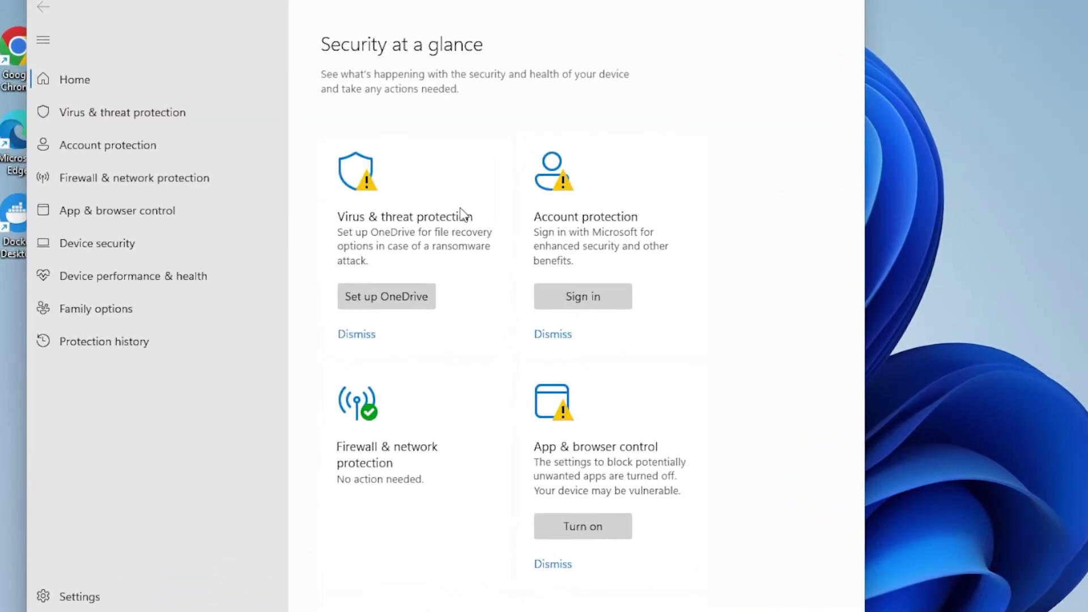
left_click(122, 210)
scroll(532, 277, "down", 2)
scroll(532, 273, "down", 3)
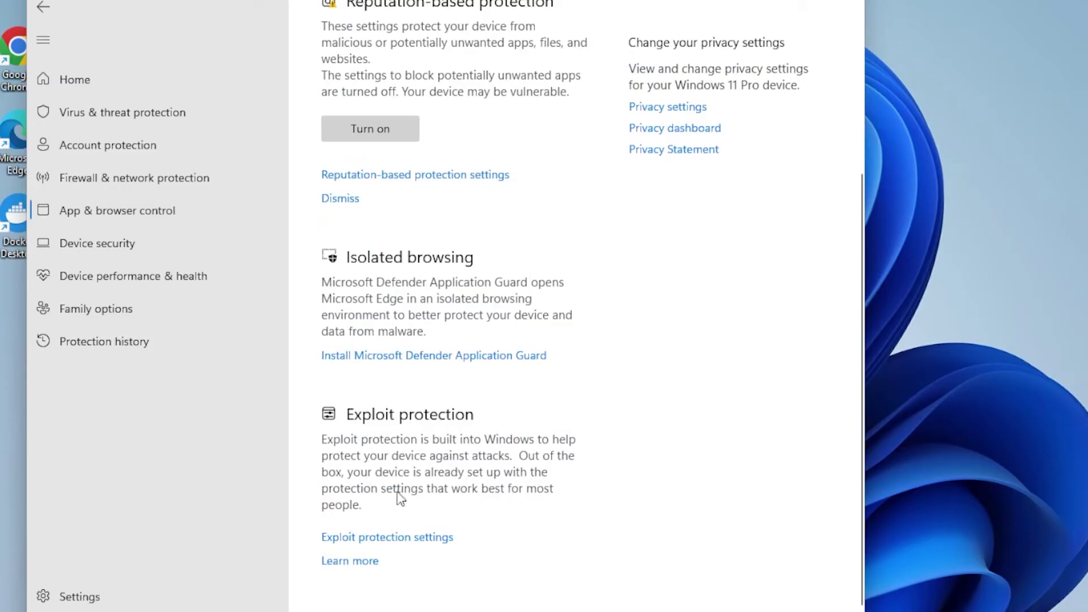
left_click(409, 539)
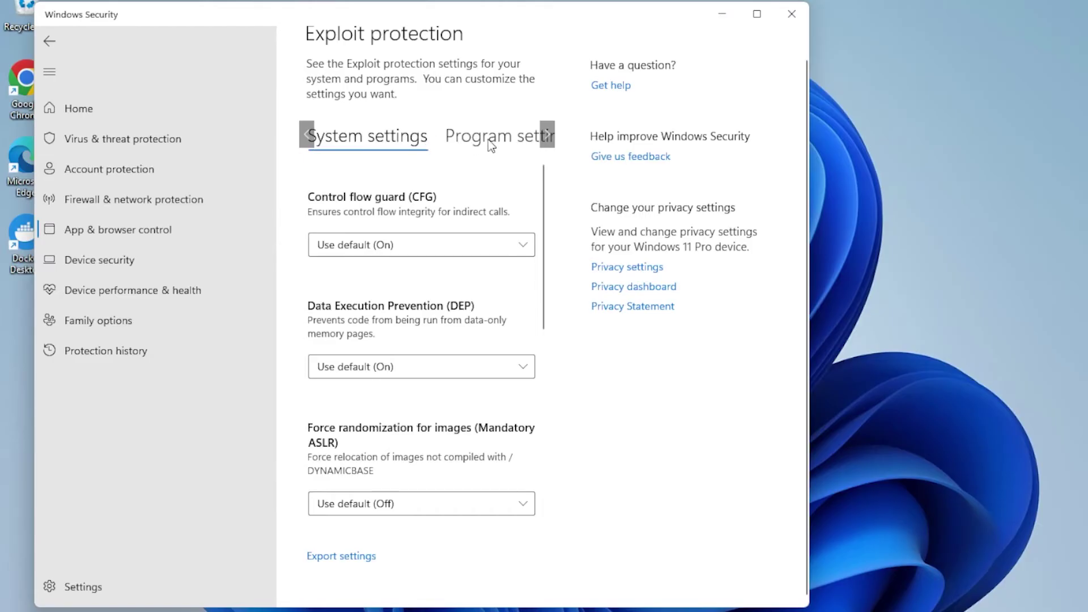
left_click(491, 147)
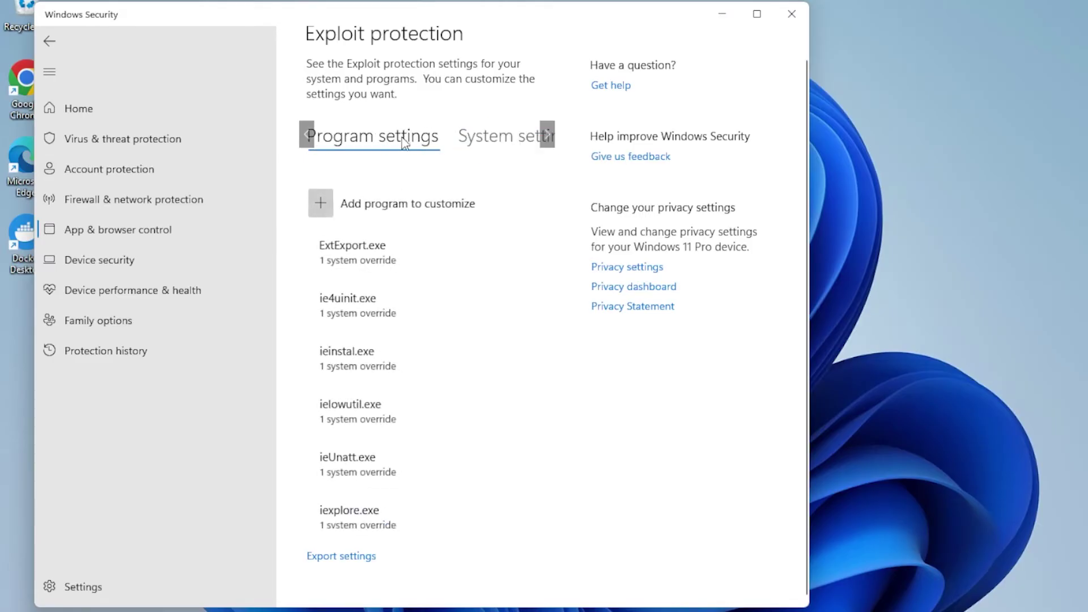
scroll(394, 278, "down", 15)
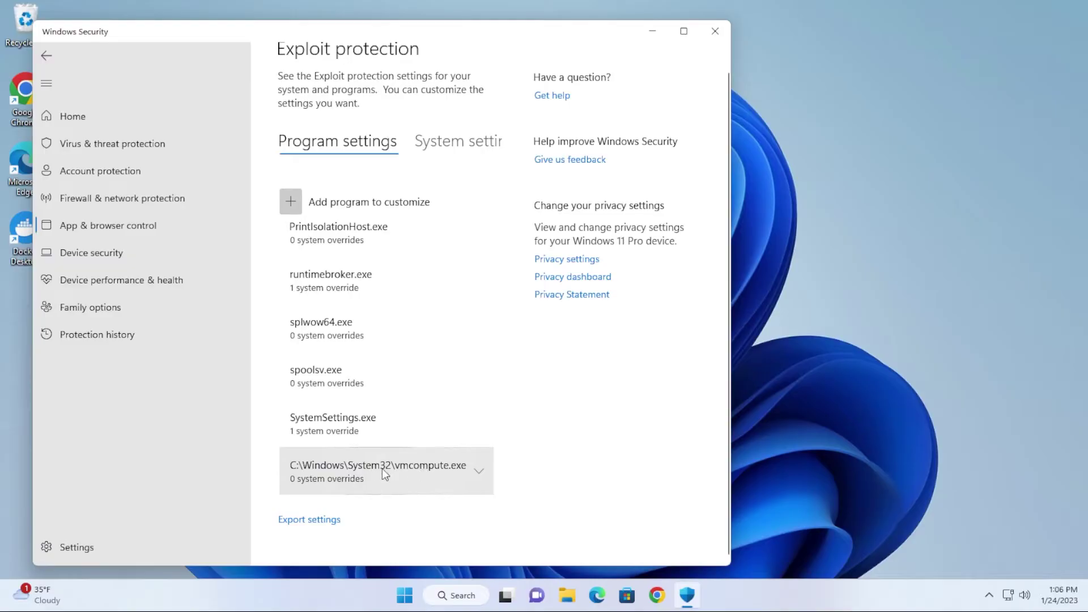
Add C:\WINDOWS\System32\vmcompute.exe by exact file path as a program to customize
left_click(292, 204)
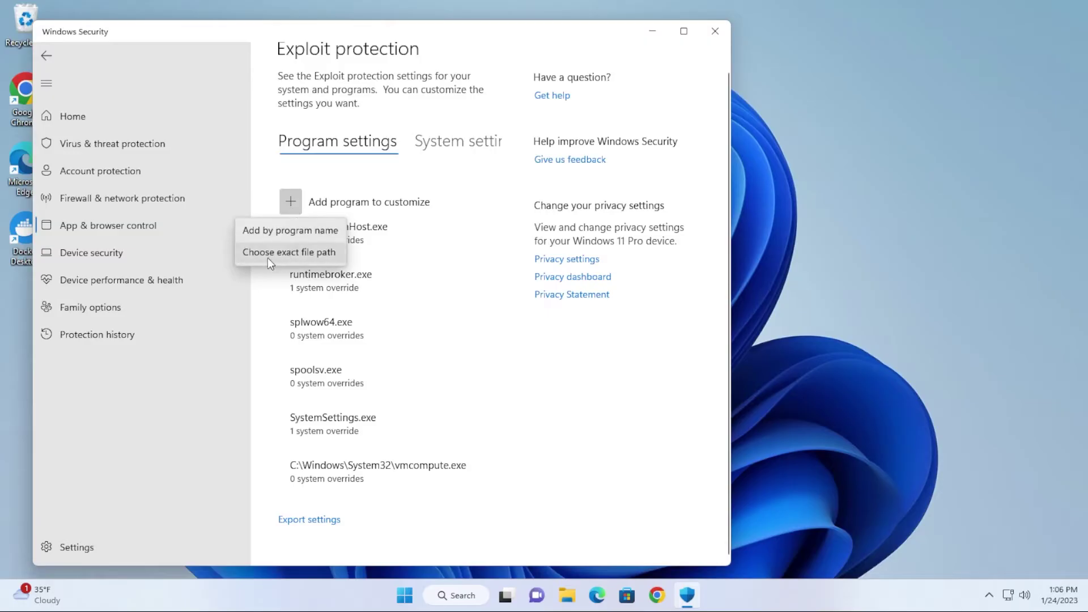
left_click(315, 261)
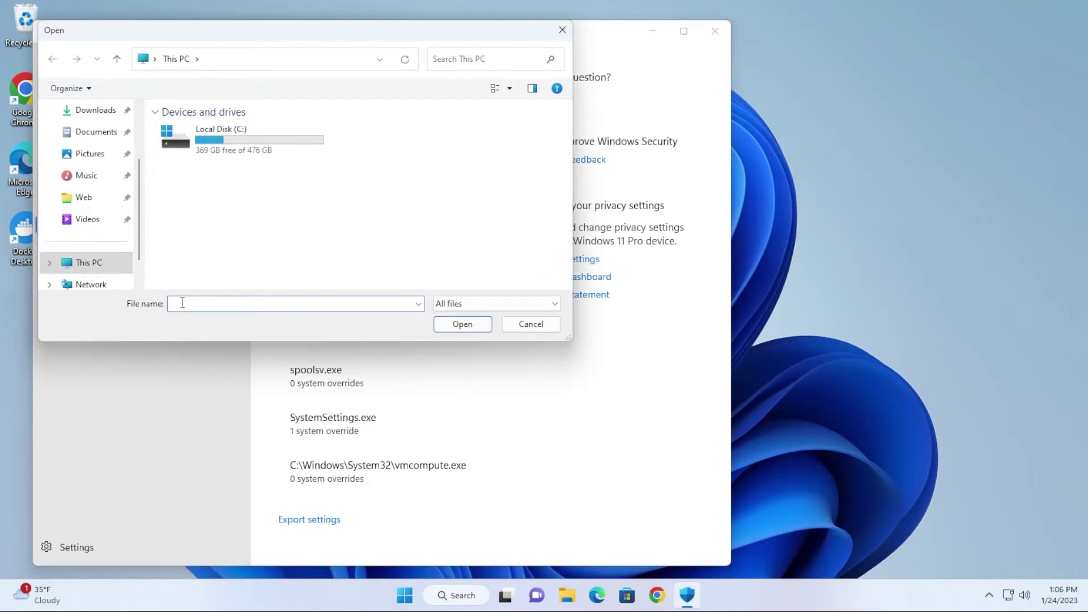
type("C:\\WINDOWS\\System32\\vmcompute.exe")
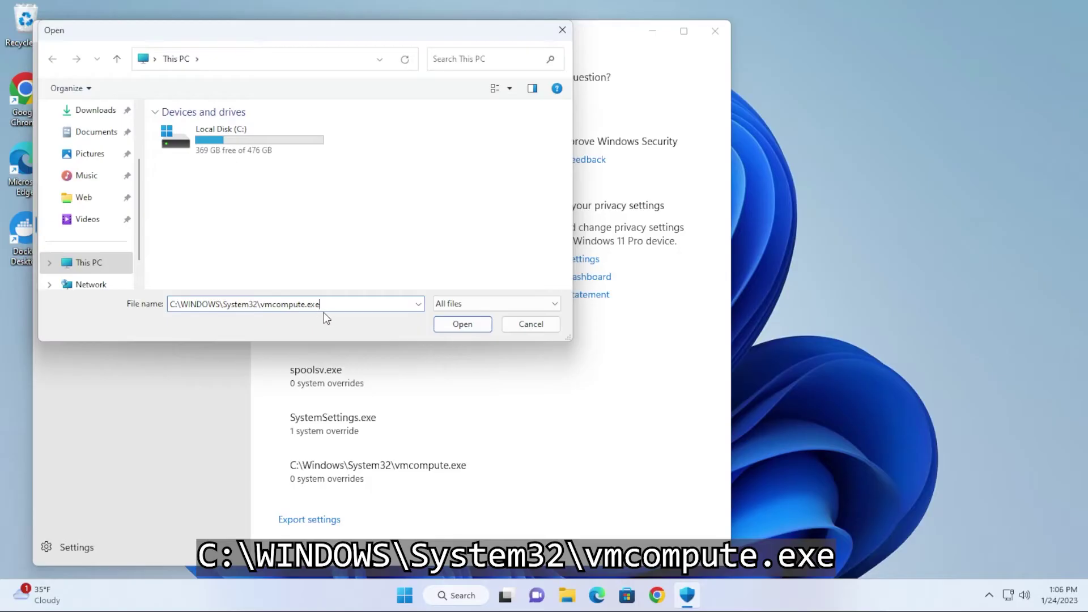
left_click(465, 329)
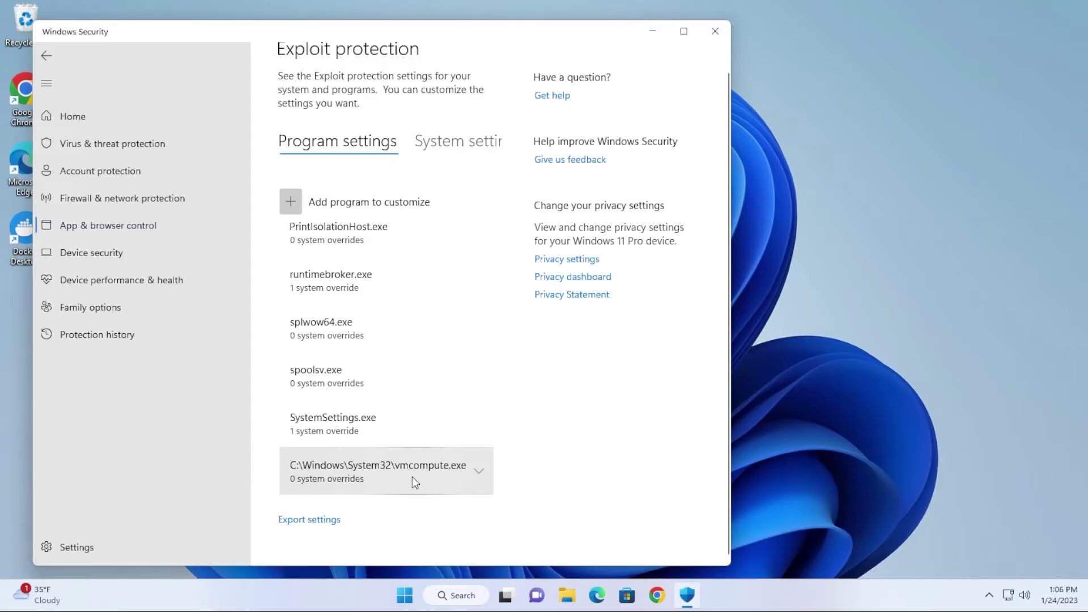
Edit vmcompute.exe so Control flow guard doesn't override system settings, then apply with administrator approval
left_click(479, 473)
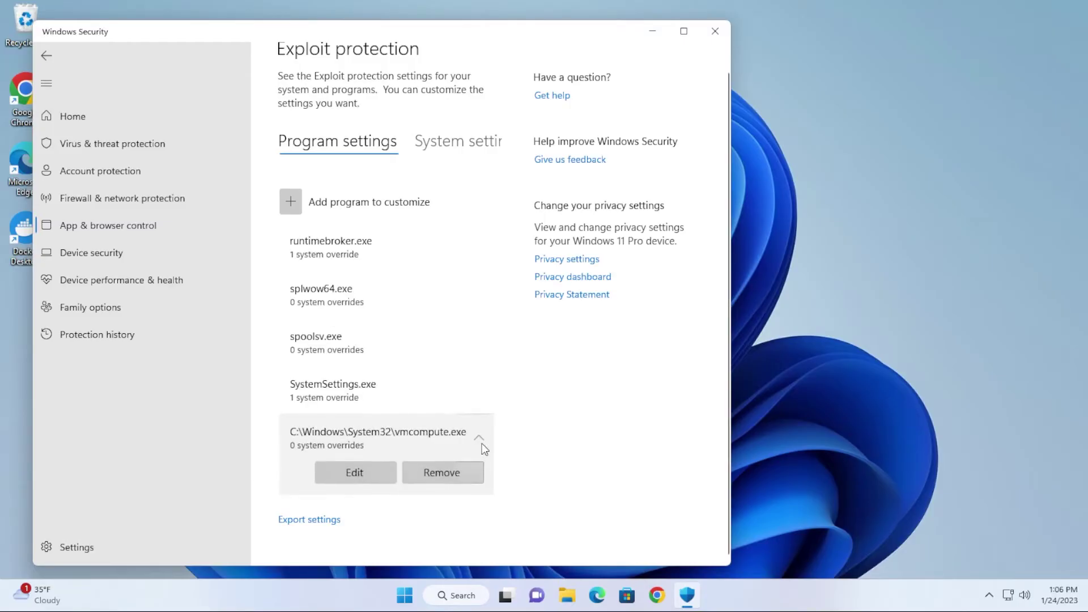
left_click(366, 475)
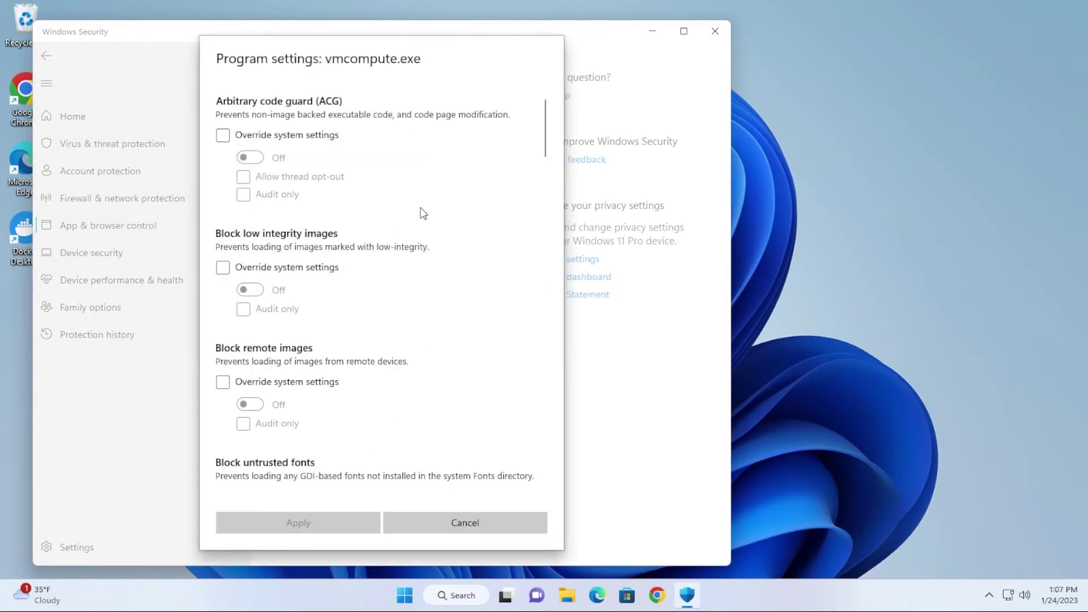
scroll(422, 215, "down", 10)
scroll(421, 229, "down", 3)
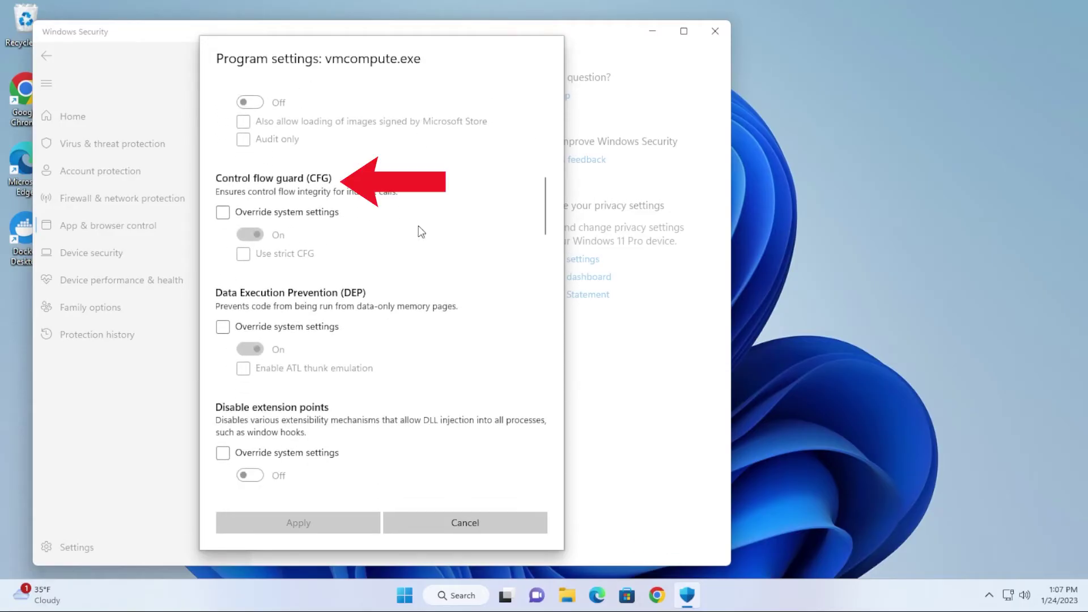
left_click(223, 212)
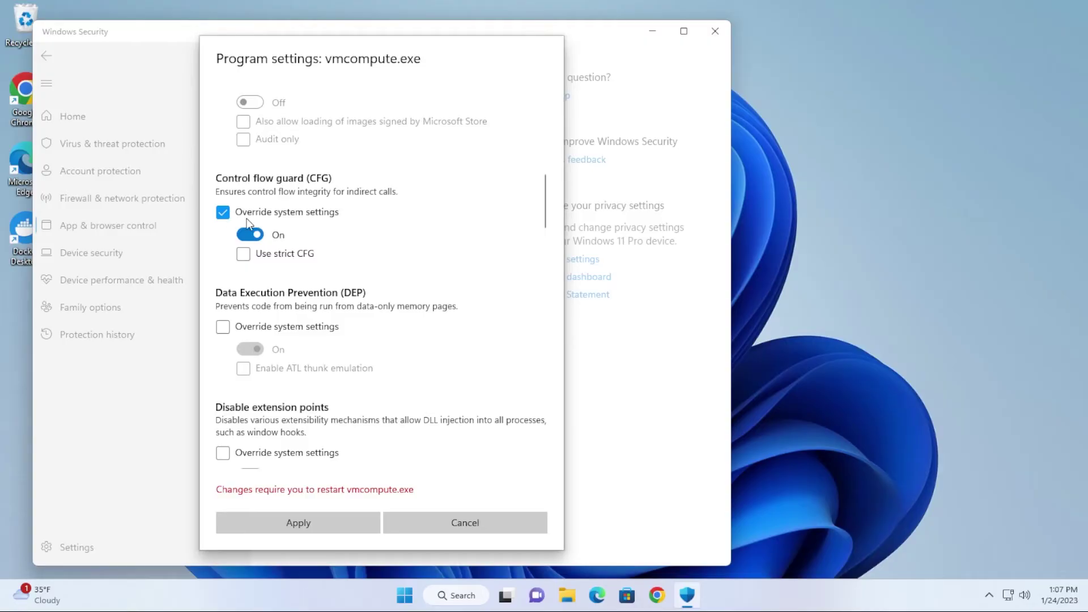
left_click(226, 215)
left_click(295, 523)
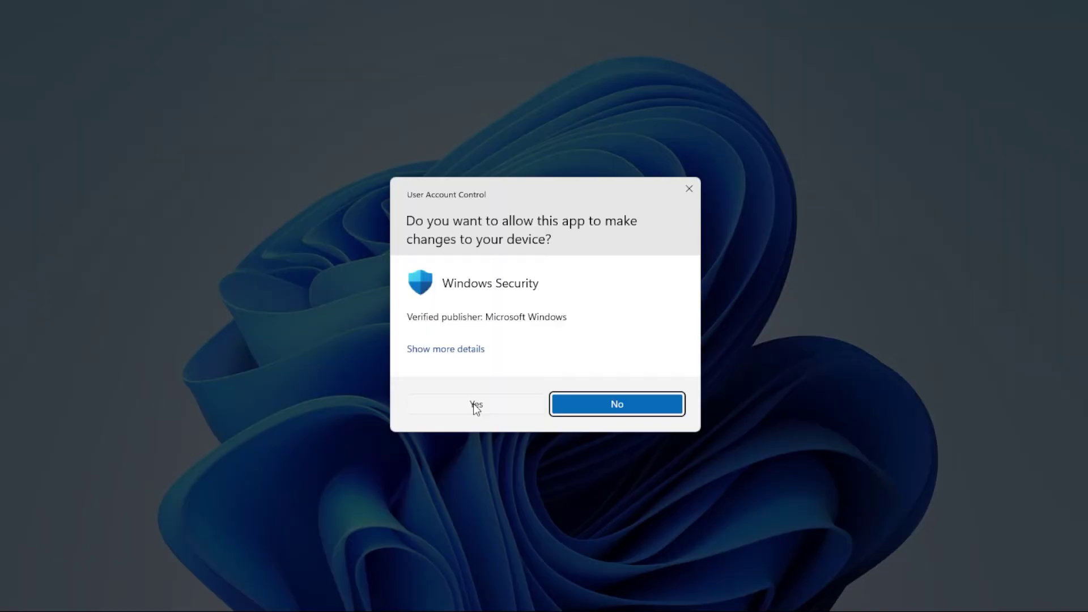
left_click(474, 404)
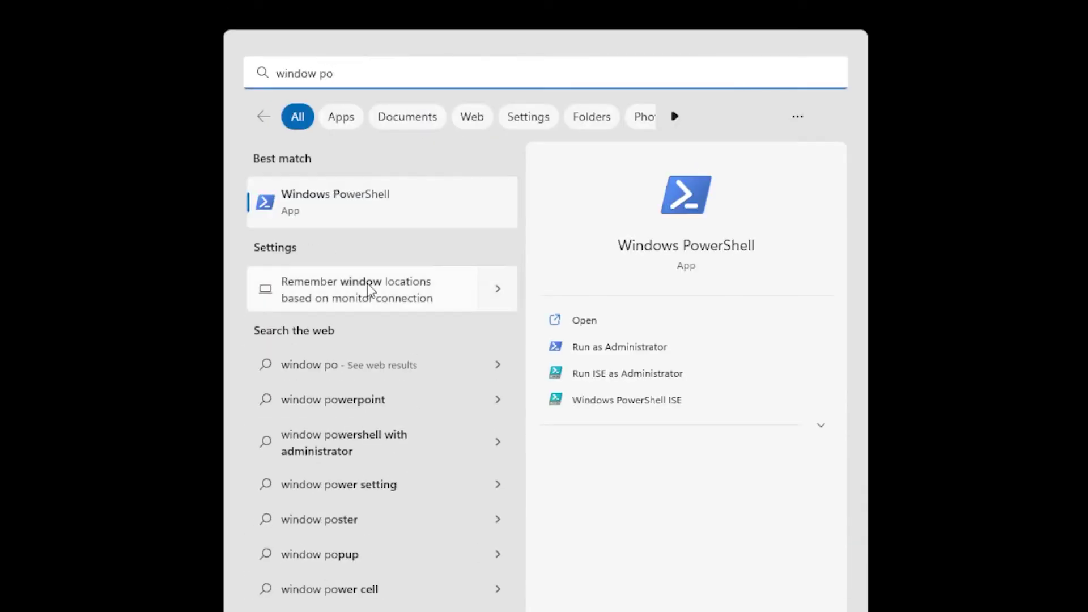
Run the Windows PowerShell search result as administrator
right_click(372, 200)
left_click(420, 220)
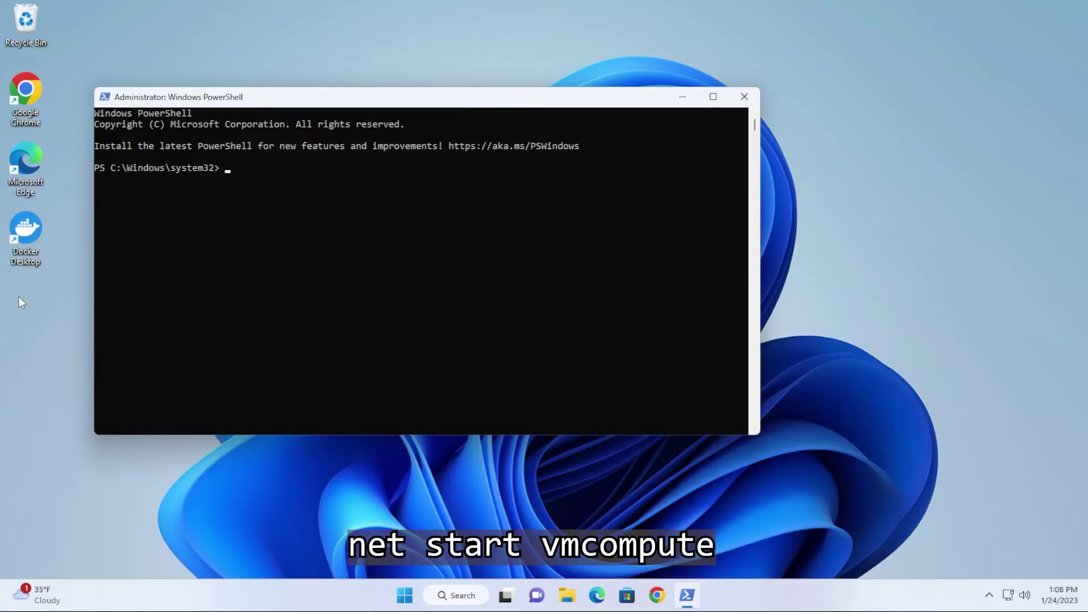
Run 'net start vmcompute', then 'wsl --set-default-version 2' in the elevated PowerShell
type("net start vmcompute")
key("Return")
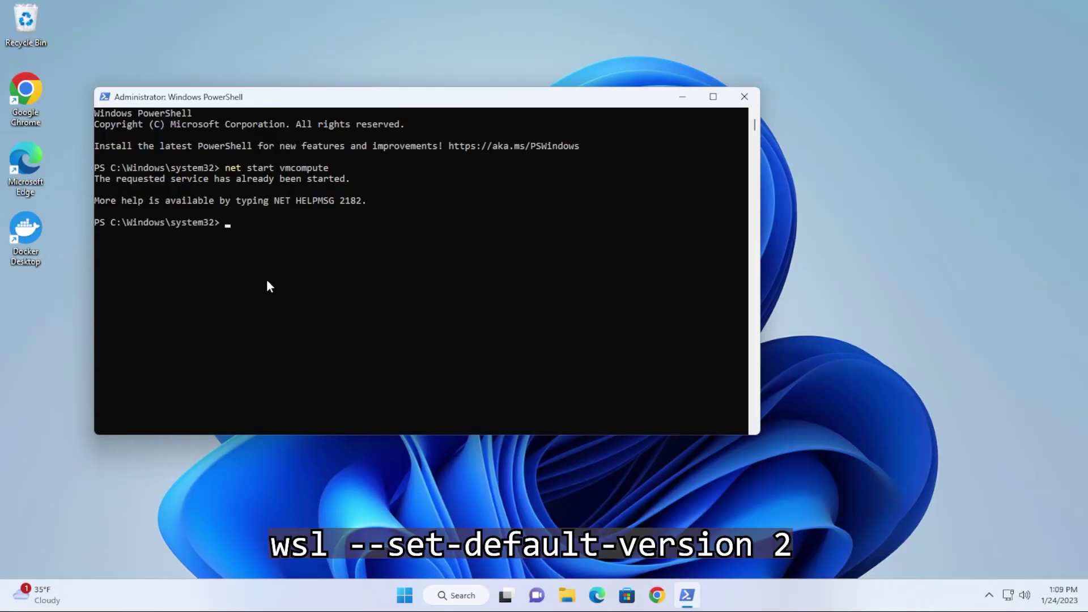
right_click(347, 243)
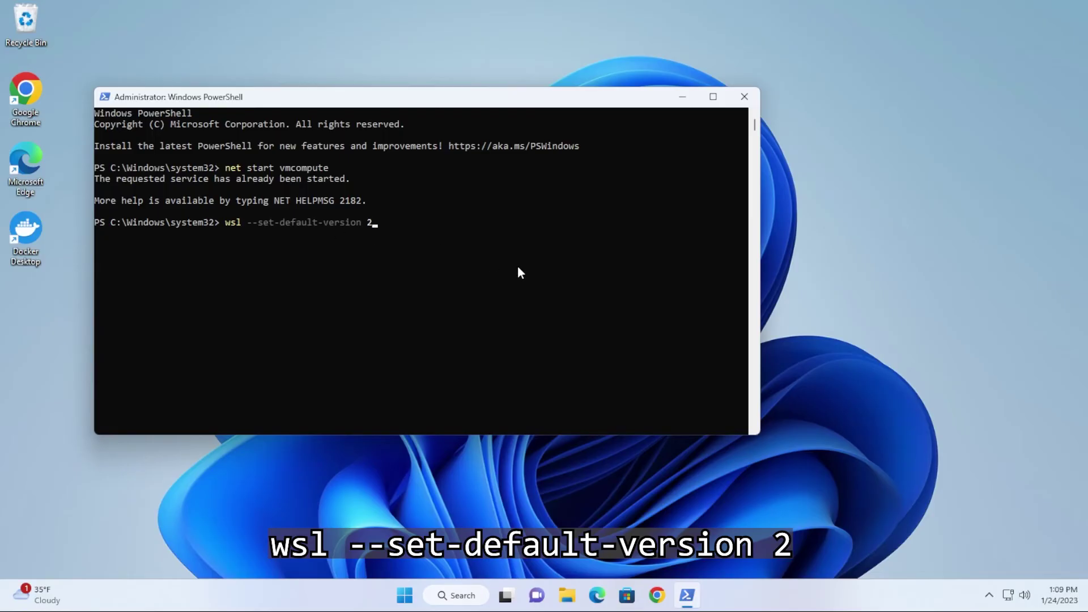
key("Return")
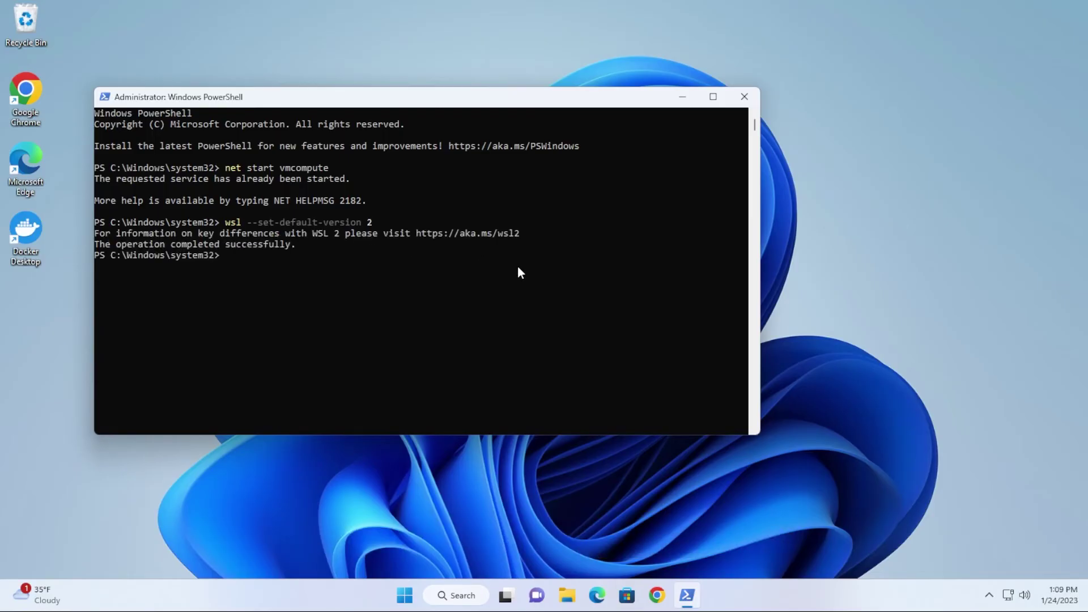
Close the PowerShell window and dismiss Docker Desktop's Tip of the Week dialog
left_click(745, 97)
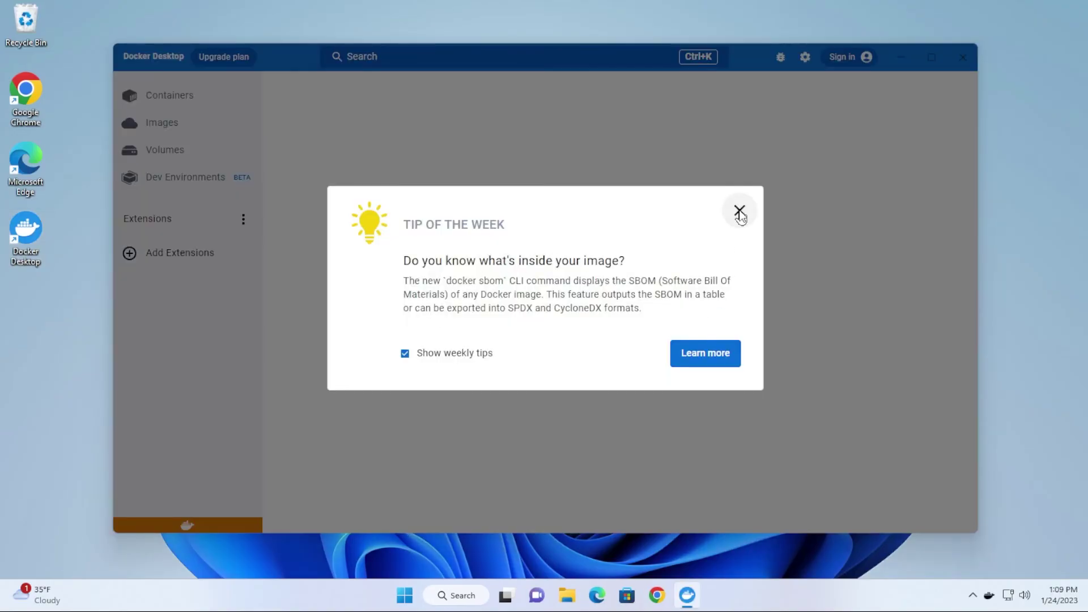
left_click(740, 211)
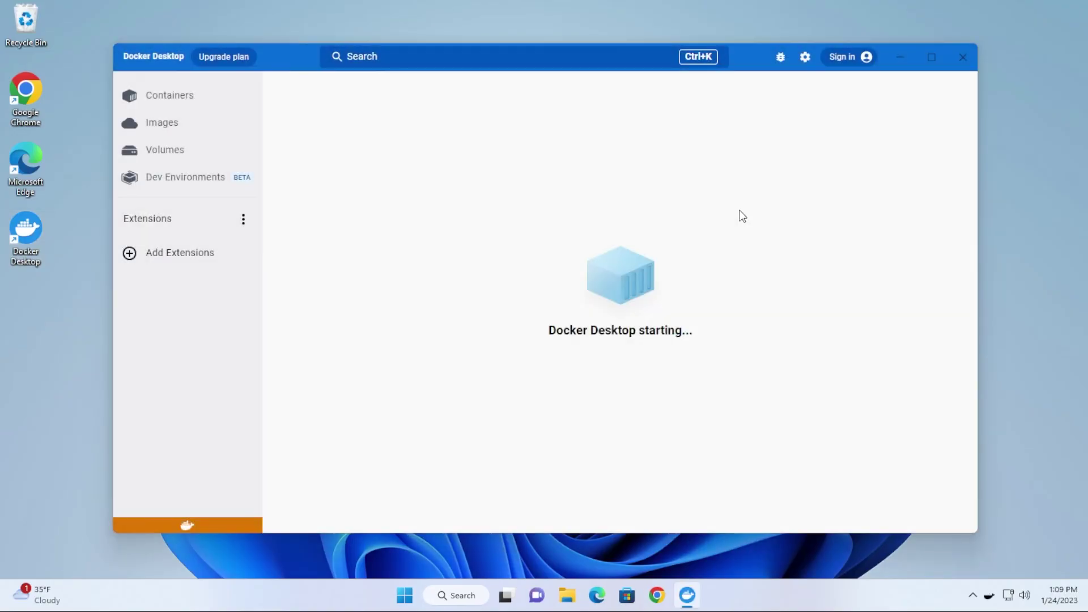